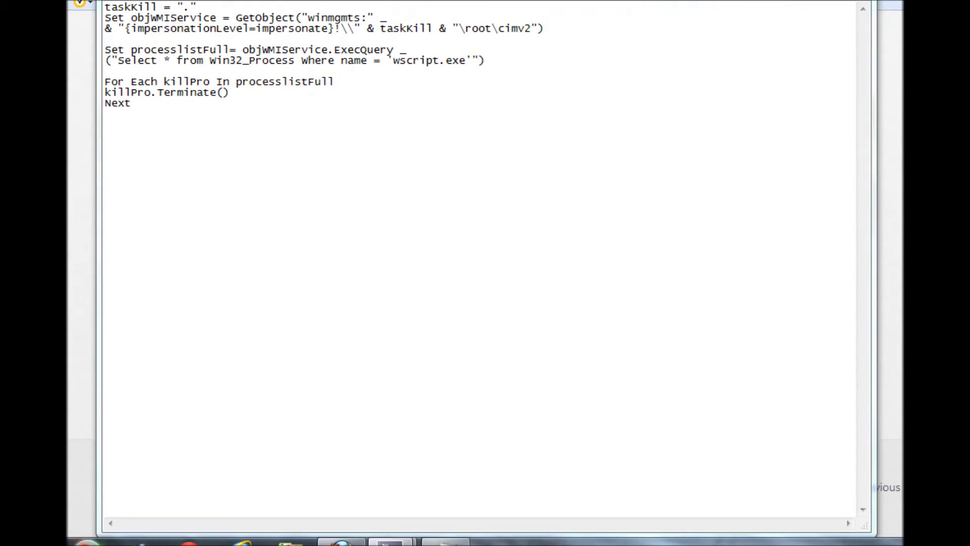
- Open the Windows Start menu from the taskbar, with the untitled terminate script still in Notepad
{"action": "left_click", "coordinate": [87, 529]}
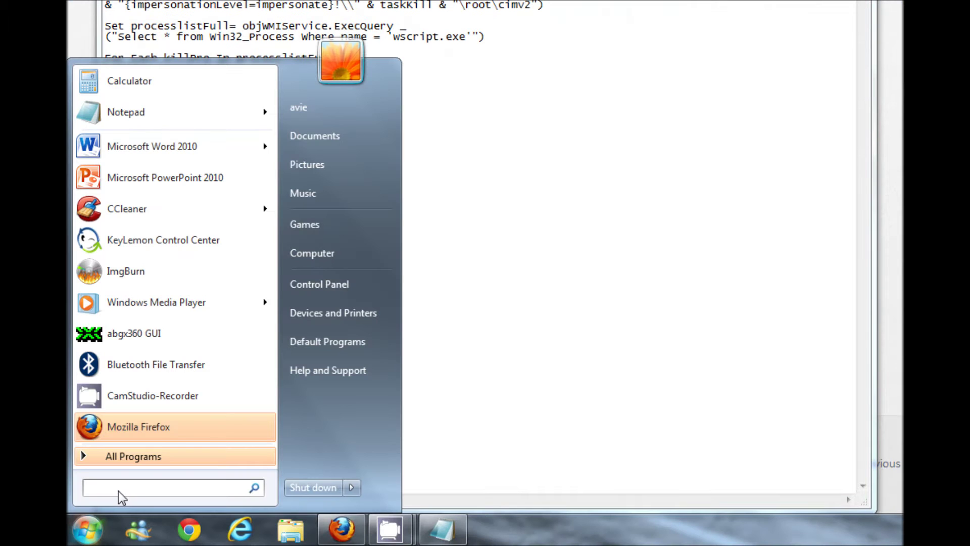
{"action": "type", "text": "cmd"}
- Launch Command Prompt from the 'cmd' search and run tasklist to show notepad.exe
{"action": "key", "text": "Return"}
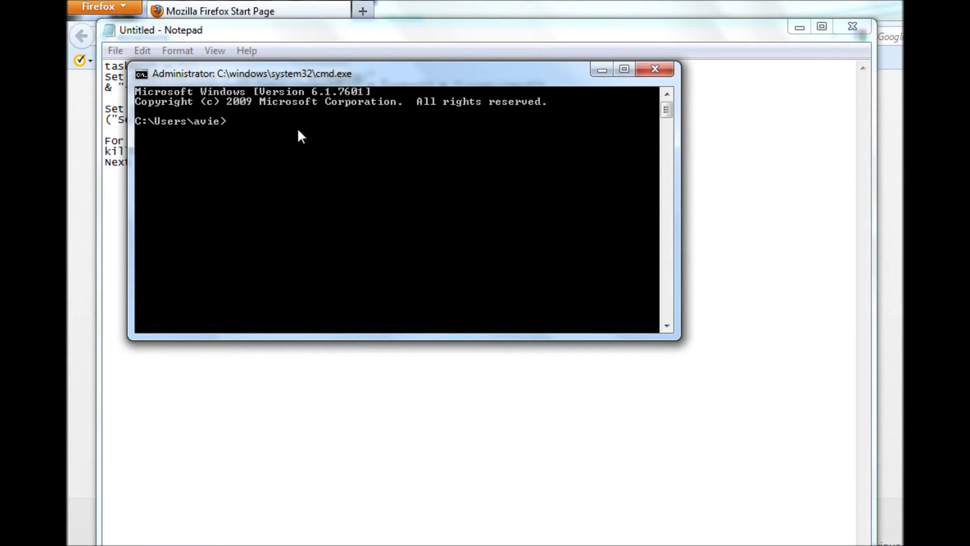
{"action": "type", "text": "tasklis"}
{"action": "type", "text": "t"}
{"action": "key", "text": "Return"}
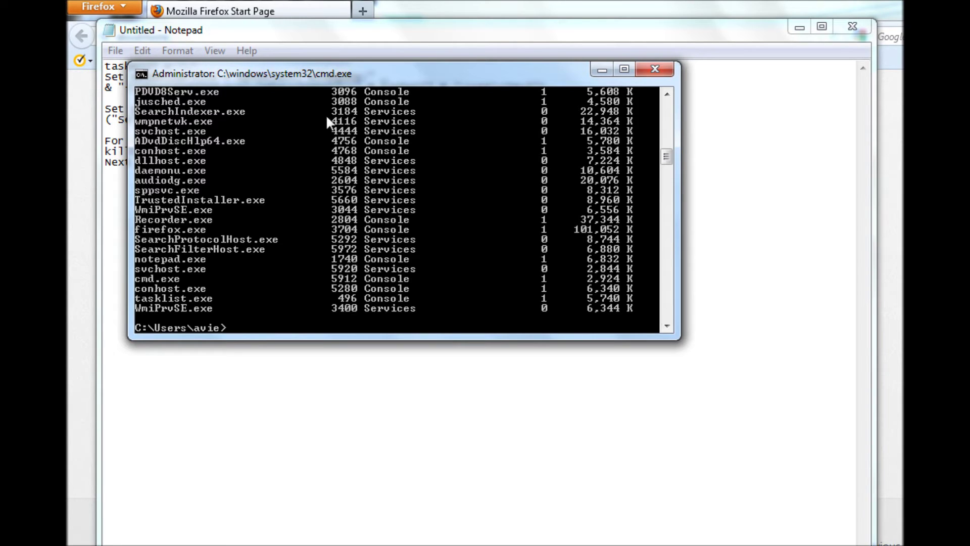
- Close Command Prompt and change the script's target process from wscript to notepad
{"action": "left_click", "coordinate": [655, 70]}
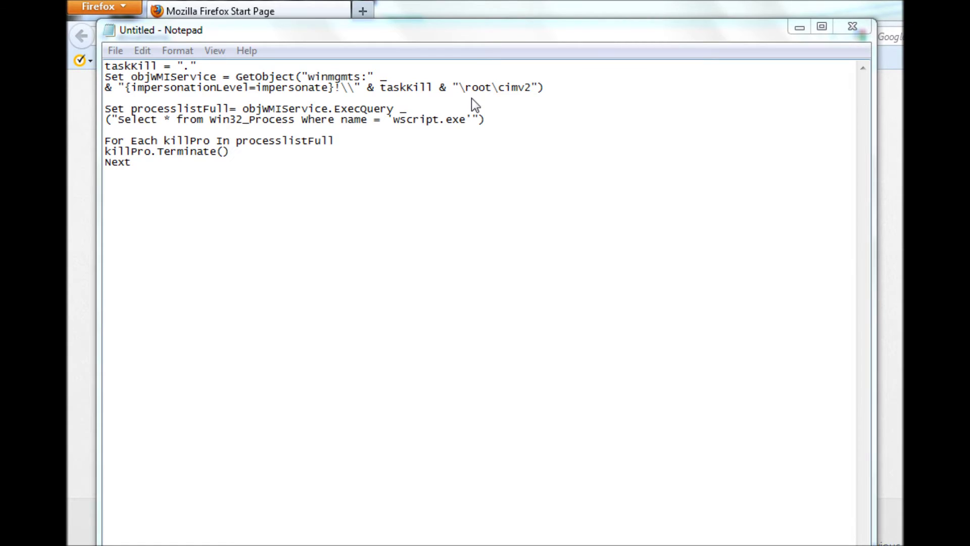
{"action": "left_click", "coordinate": [472, 98]}
{"action": "key", "text": "ctrl+shift+End"}
{"action": "key", "text": "Delete"}
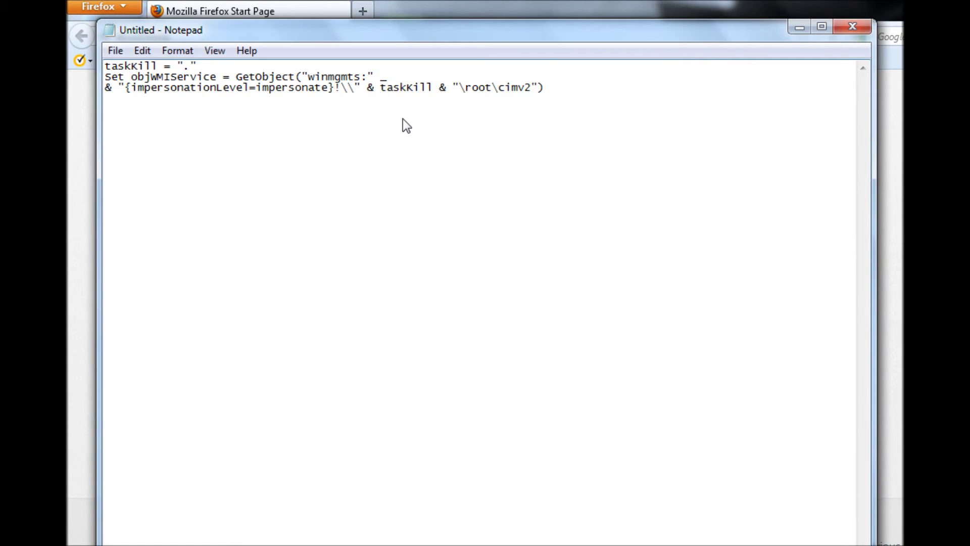
{"action": "key", "text": "ctrl+z"}
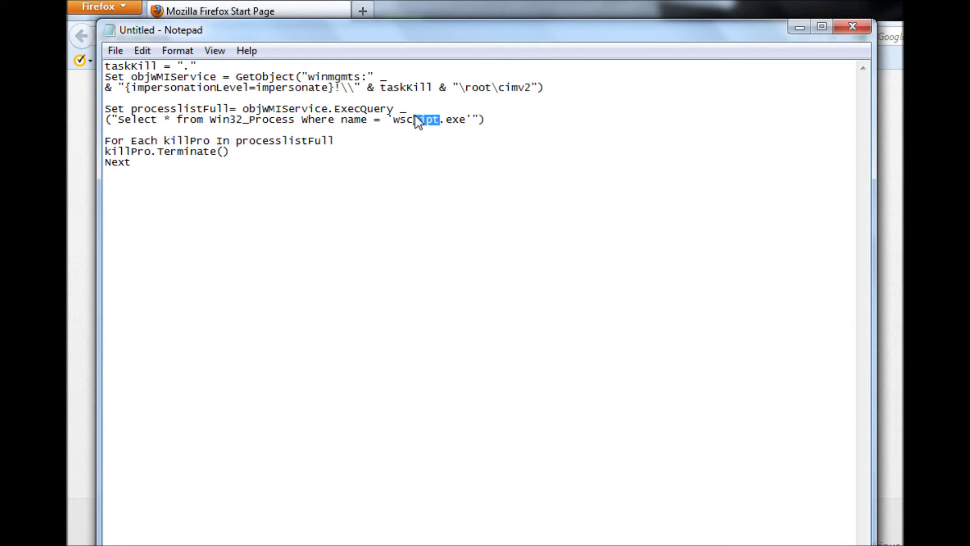
{"action": "left_click_drag", "start_coordinate": [399, 121], "coordinate": [393, 121]}
{"action": "type", "text": "no"}
{"action": "type", "text": "tepad"}
- Save the script as test.vbs in the Videos library
{"action": "left_click", "coordinate": [114, 53]}
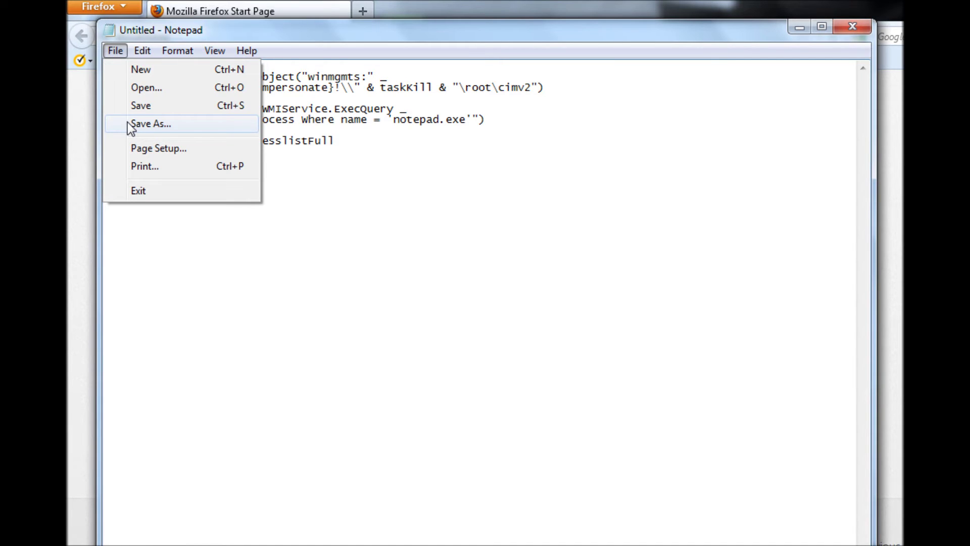
{"action": "left_click", "coordinate": [129, 124]}
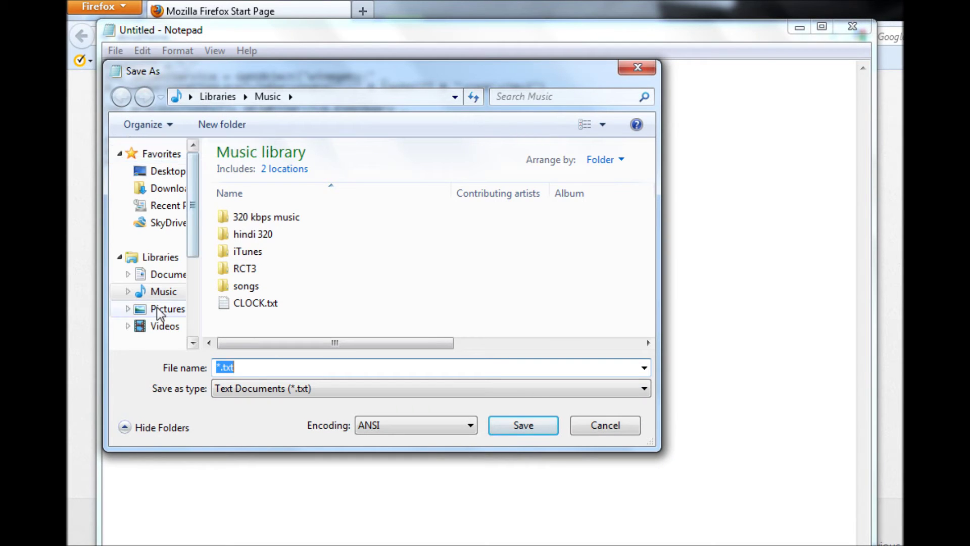
{"action": "left_click", "coordinate": [163, 326]}
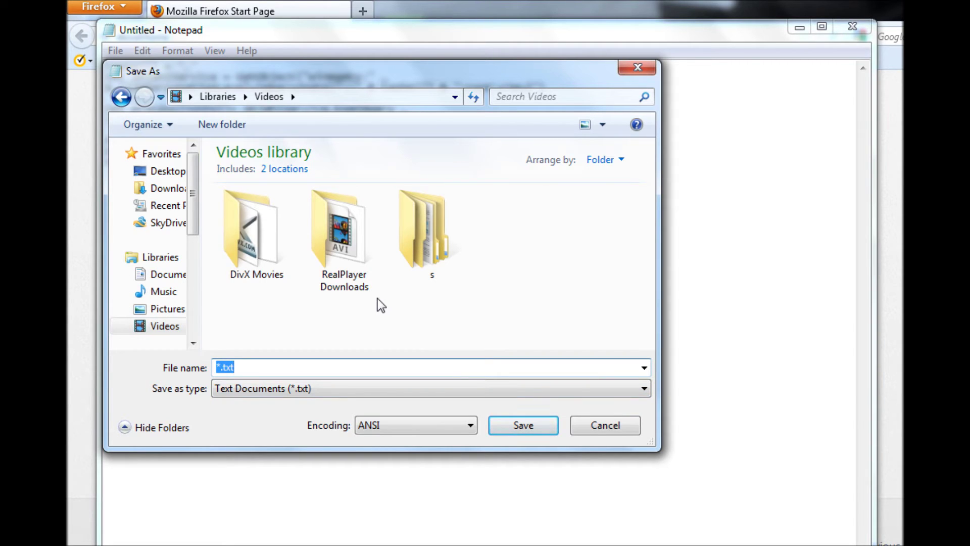
{"action": "type", "text": "test"}
{"action": "type", "text": ".vbs"}
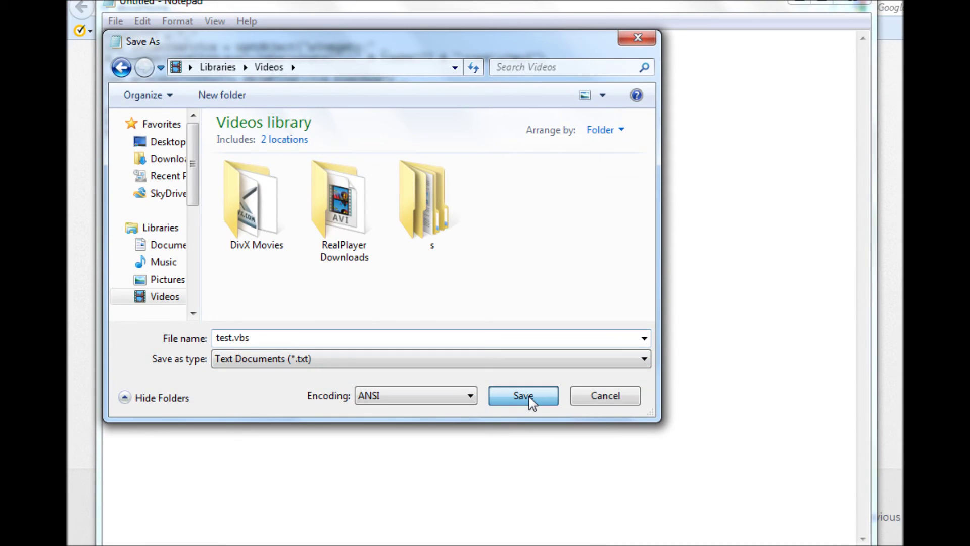
{"action": "left_click", "coordinate": [531, 402]}
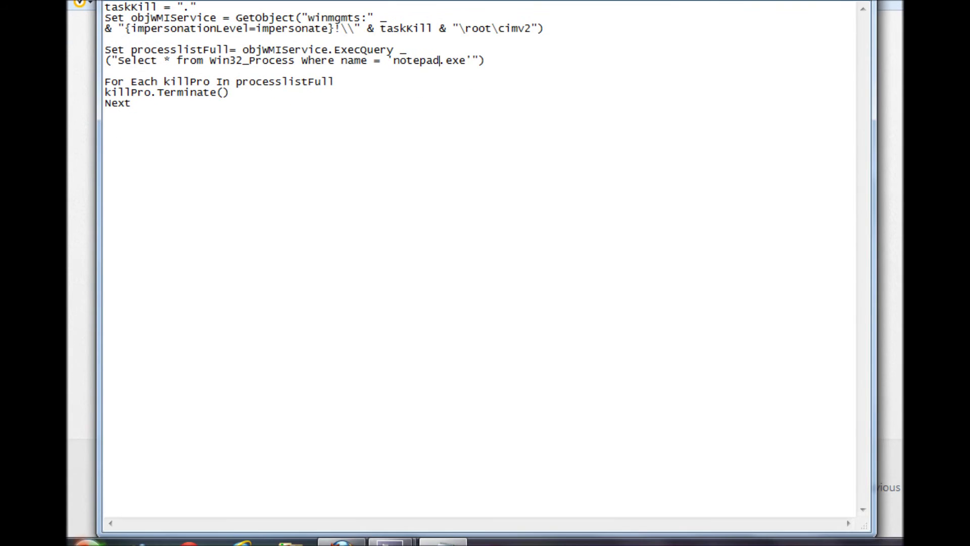
- Run test.vbs from the Videos library to terminate Notepad
{"action": "left_click", "coordinate": [88, 540]}
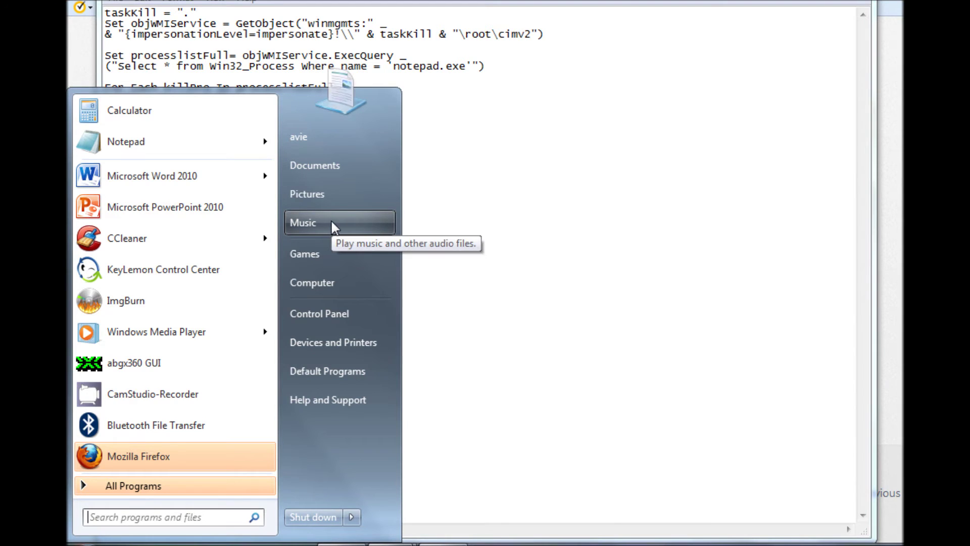
{"action": "left_click", "coordinate": [329, 221]}
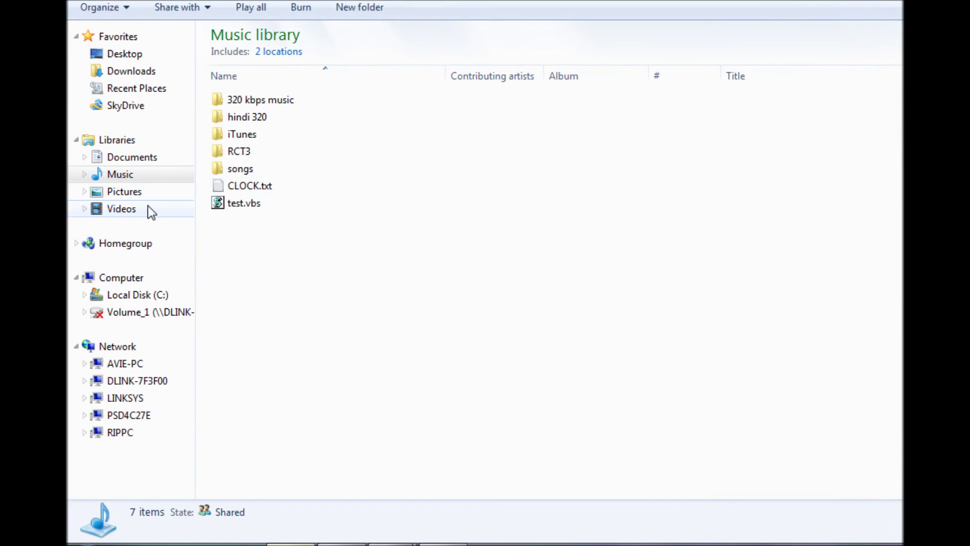
{"action": "left_click", "coordinate": [182, 206]}
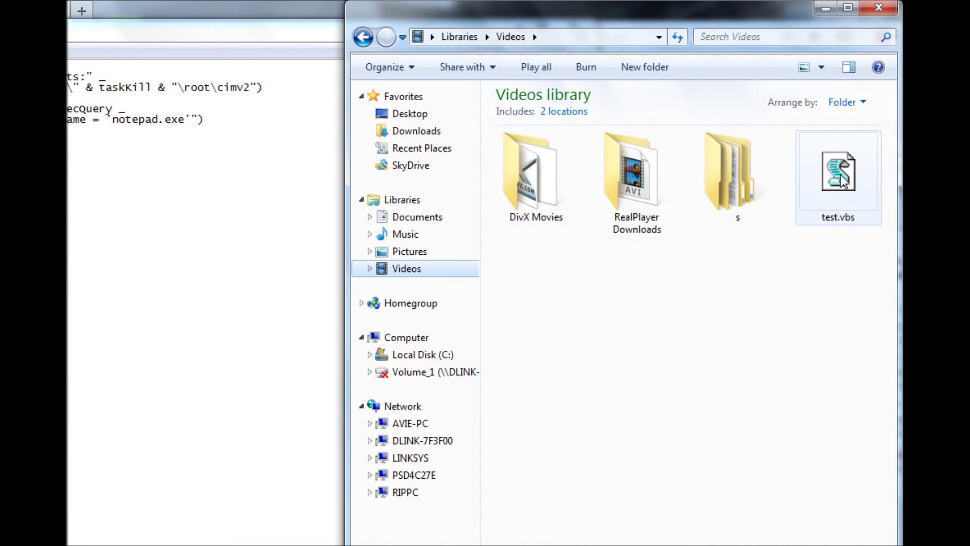
{"action": "double_click", "coordinate": [894, 178]}
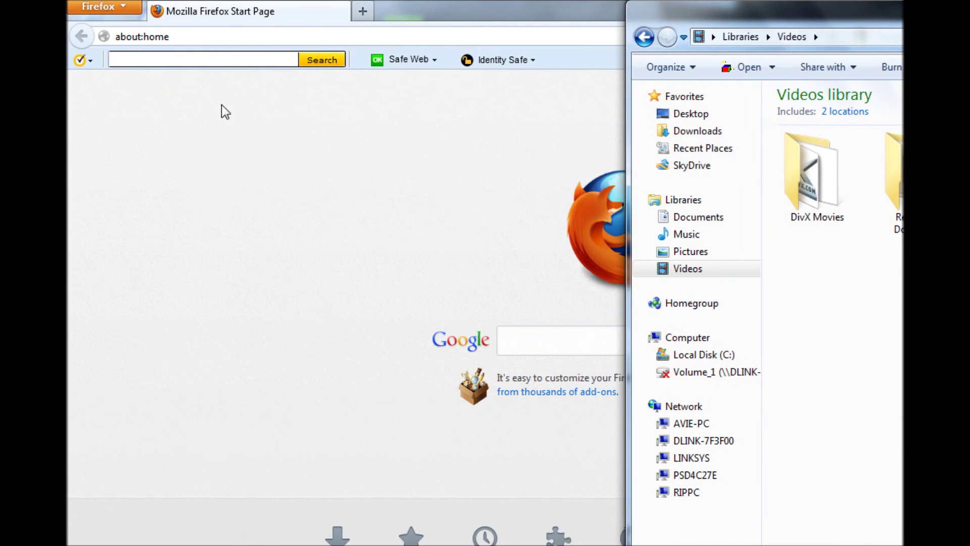
{"action": "right_click", "coordinate": [692, 177]}
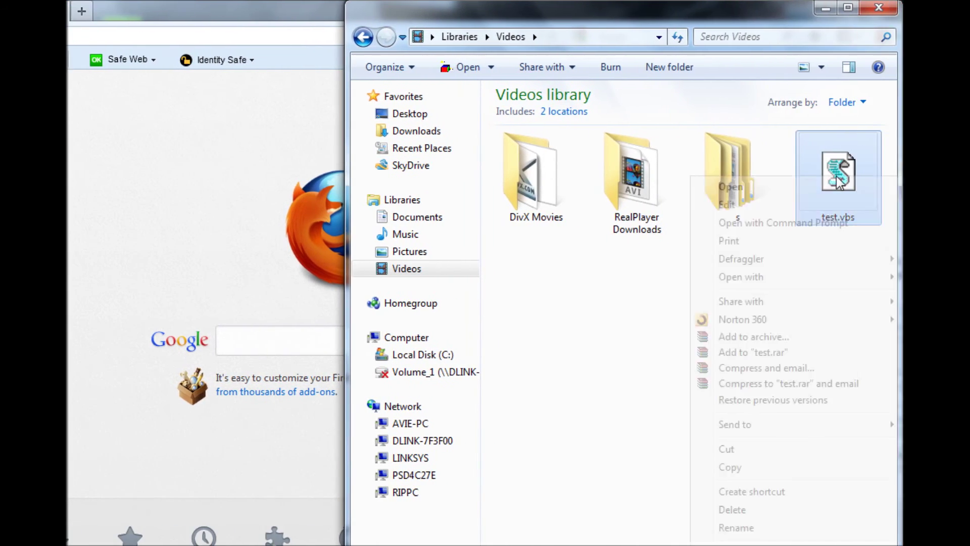
- Close Explorer and start a new blank Notepad document
{"action": "left_click", "coordinate": [880, 9]}
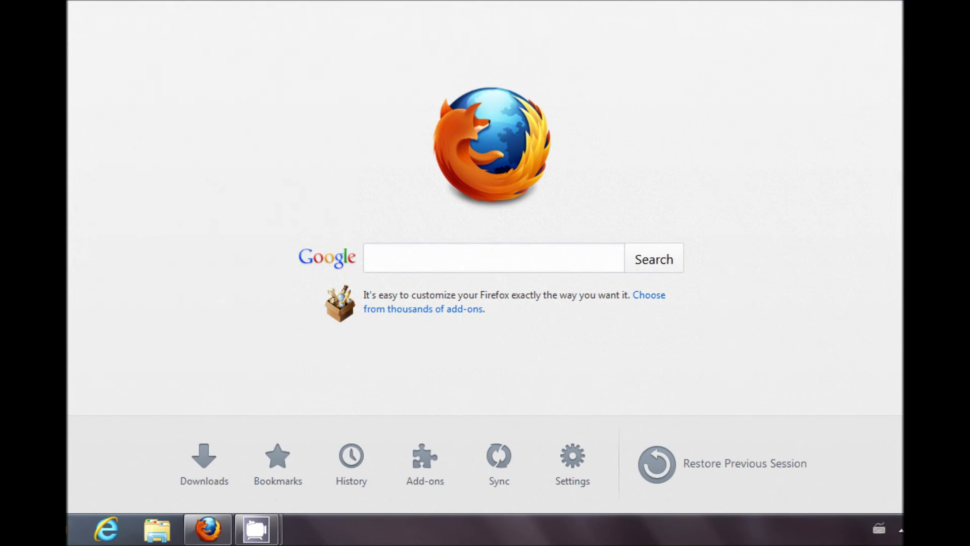
{"action": "left_click", "coordinate": [23, 531]}
{"action": "left_click", "coordinate": [169, 168]}
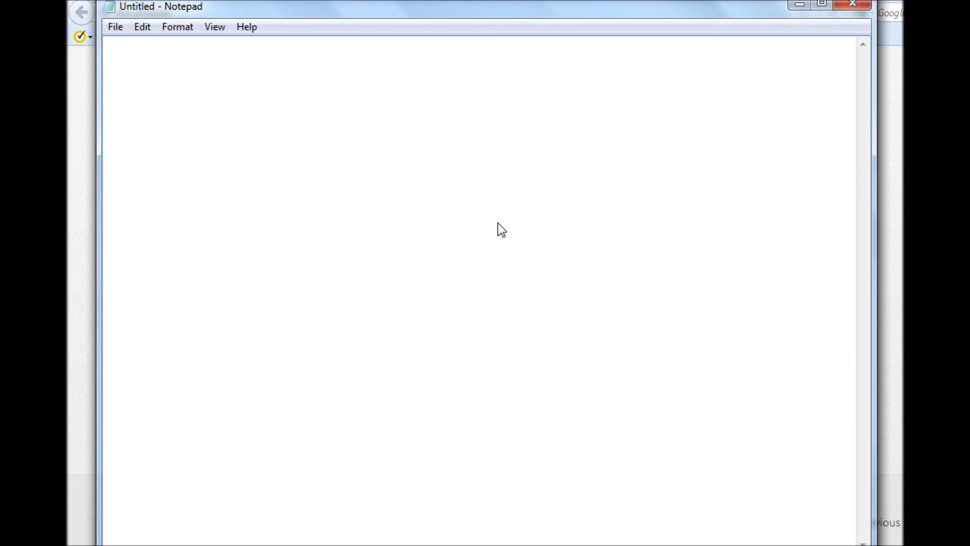
- Paste the WMI terminate script and highlight 'wscript.exe' in its Select line
{"action": "type", "text": "taskKill = \".\" Set objWMIService = GetObject(\"winmgmts:\" _ & \"{impersonationLevel=impersonate}!\\\\\" & taskKill & \"\\root\\cimv2\")  Set processlistFull= objWMIService.ExecQuery _ (\"Select * from Win32_Process Where name = 'wscript.exe'\")  For Each killPro In processlistFull killPro.Terminate() Next"}
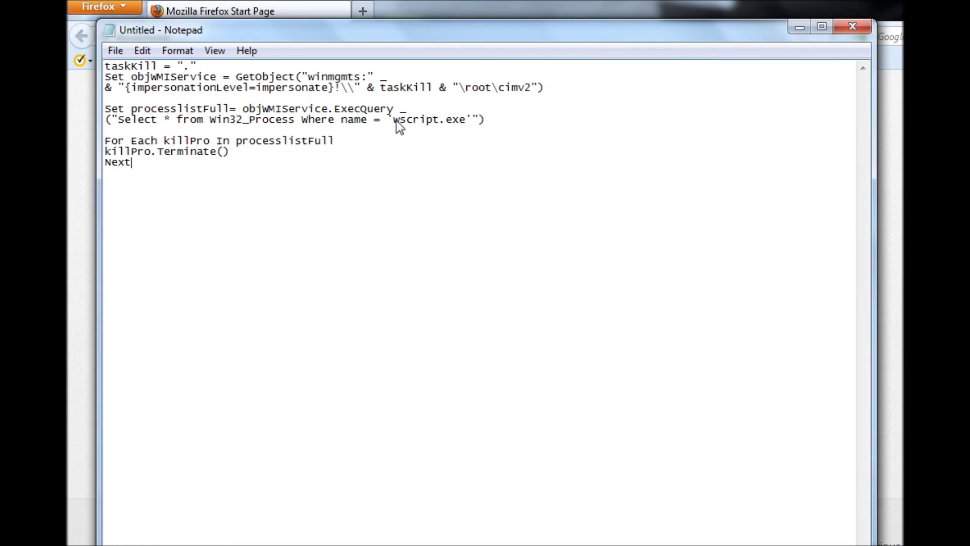
{"action": "double_click", "coordinate": [396, 121]}
{"action": "left_click", "coordinate": [448, 143]}
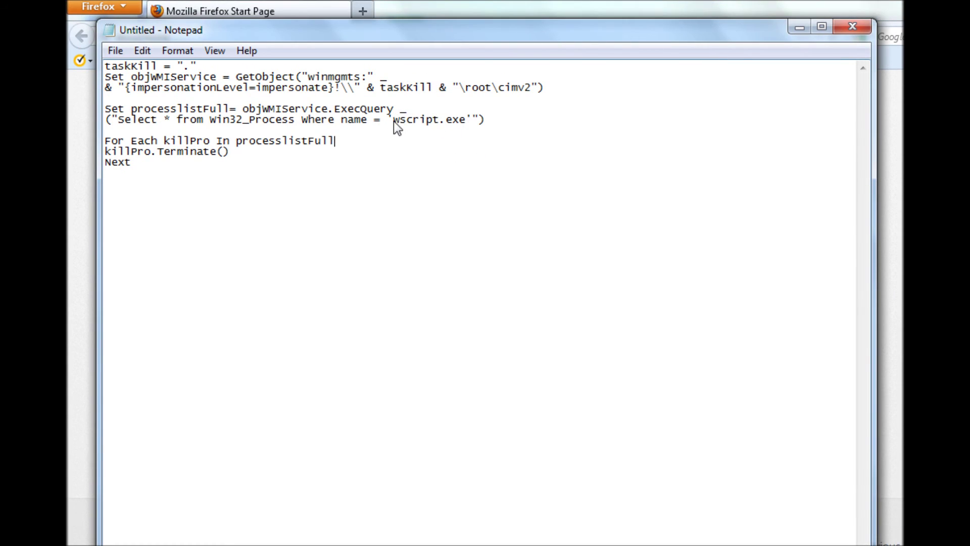
{"action": "left_click_drag", "start_coordinate": [393, 122], "coordinate": [469, 124]}
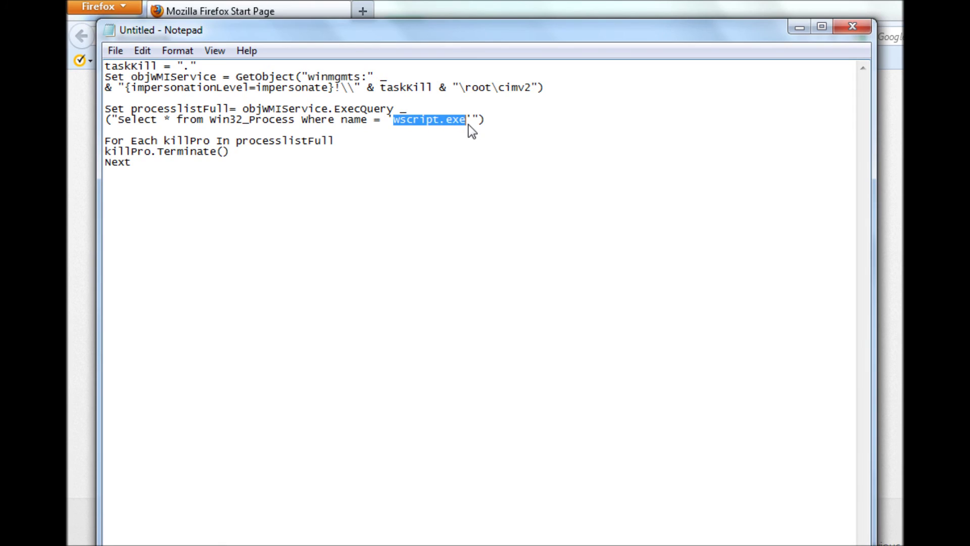
{"action": "left_click", "coordinate": [469, 154]}
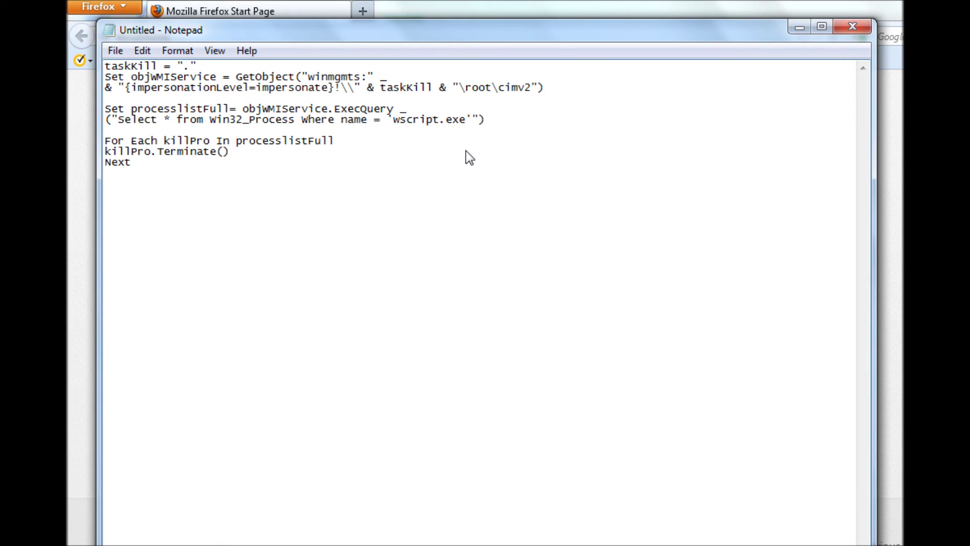